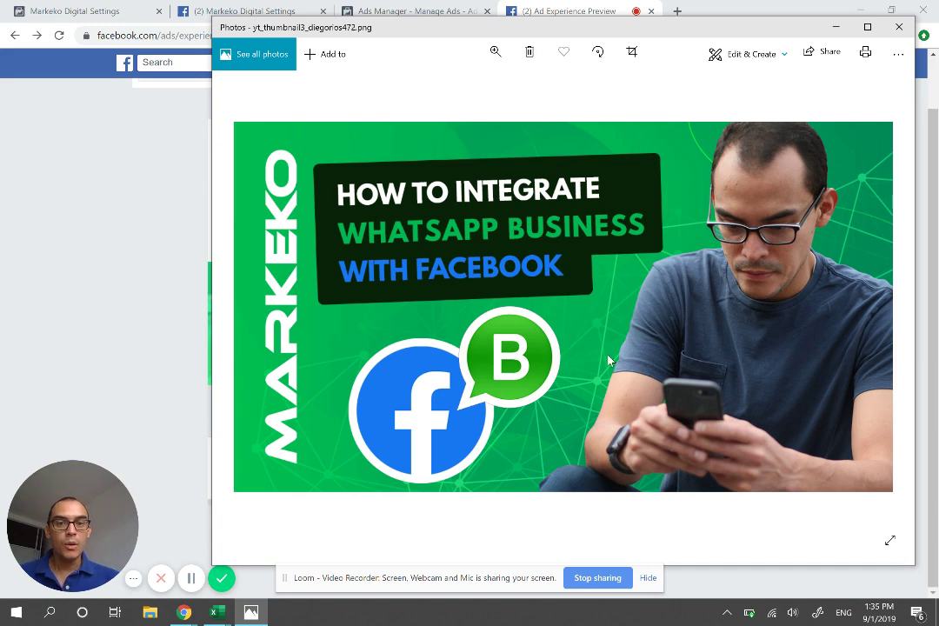
Bring the Chrome Ad Experience Preview back in front of Windows Photos
left_click(184, 297)
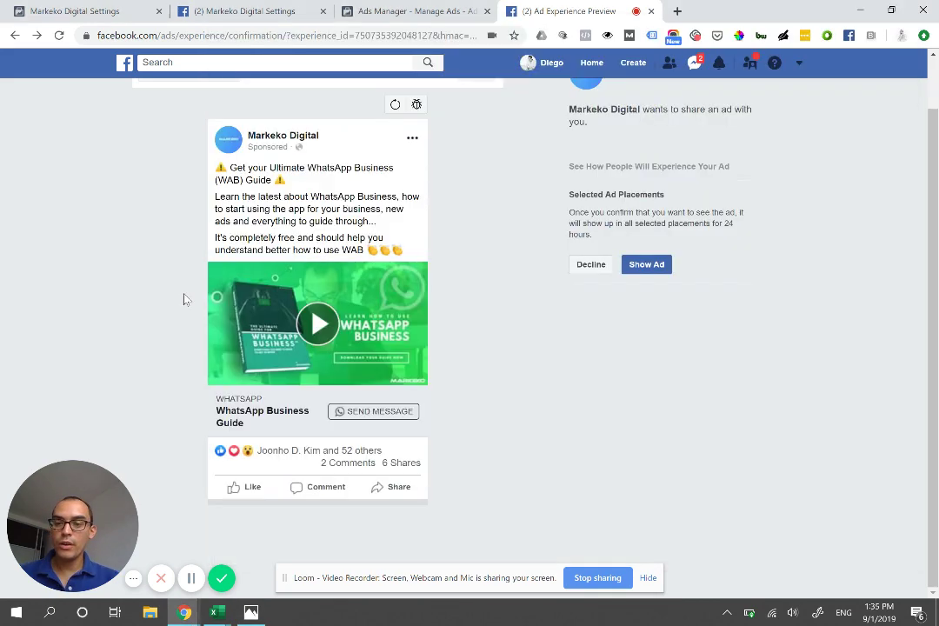
left_click(645, 578)
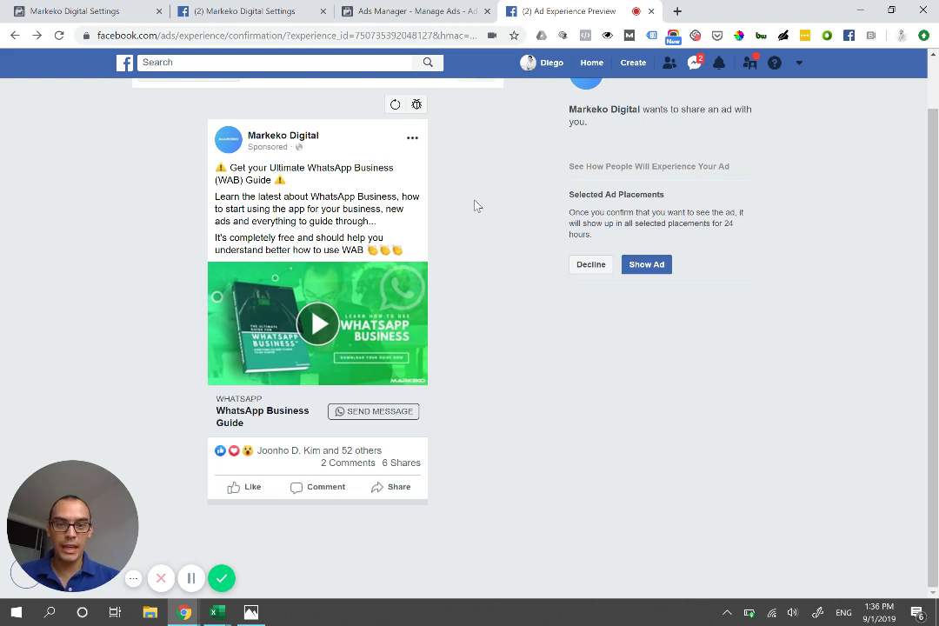
Switch to the Page Settings WhatsApp section and scroll through the connected number settings
left_click(250, 10)
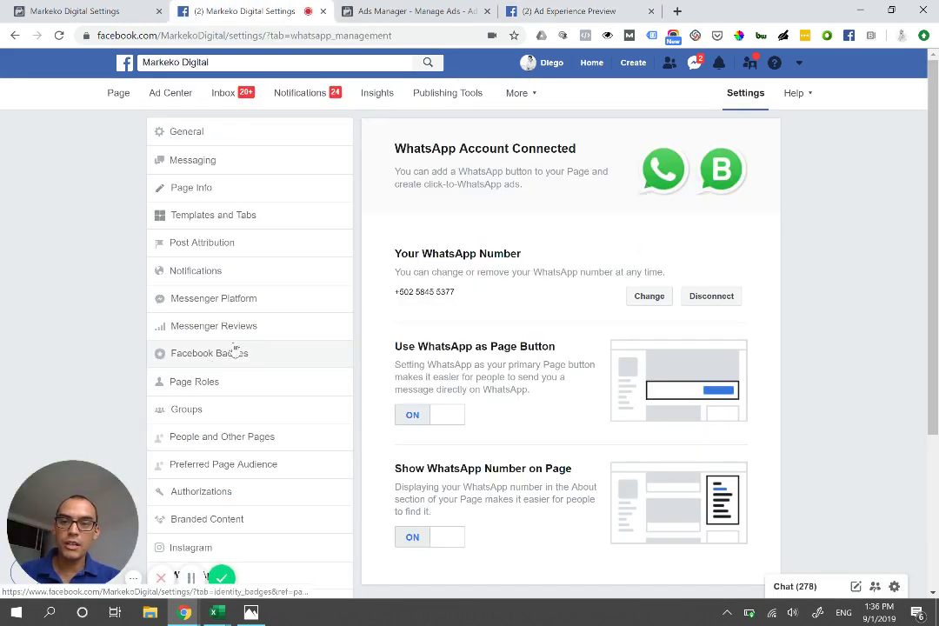
scroll(236, 344, "down", 5)
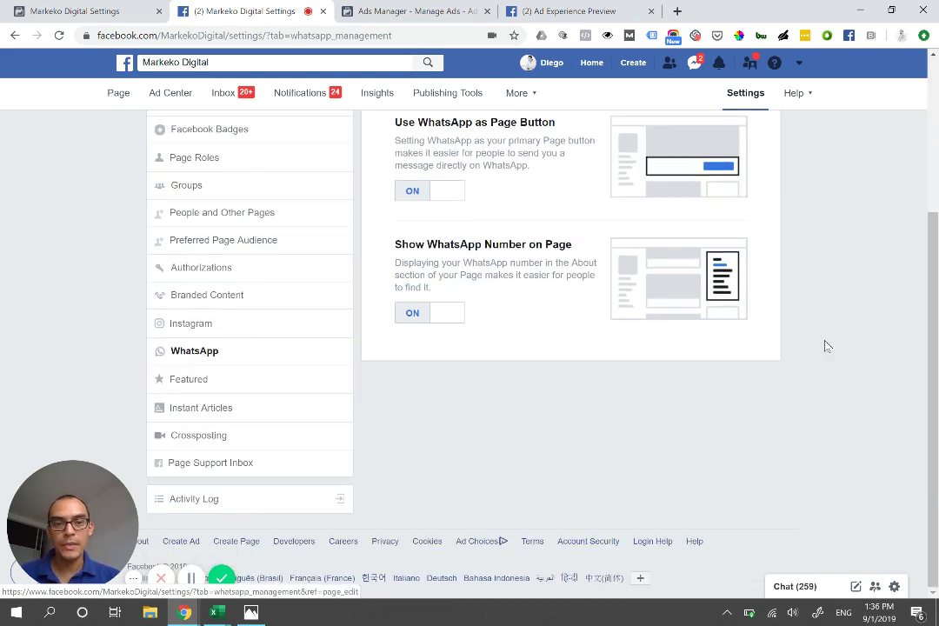
scroll(807, 339, "up", 5)
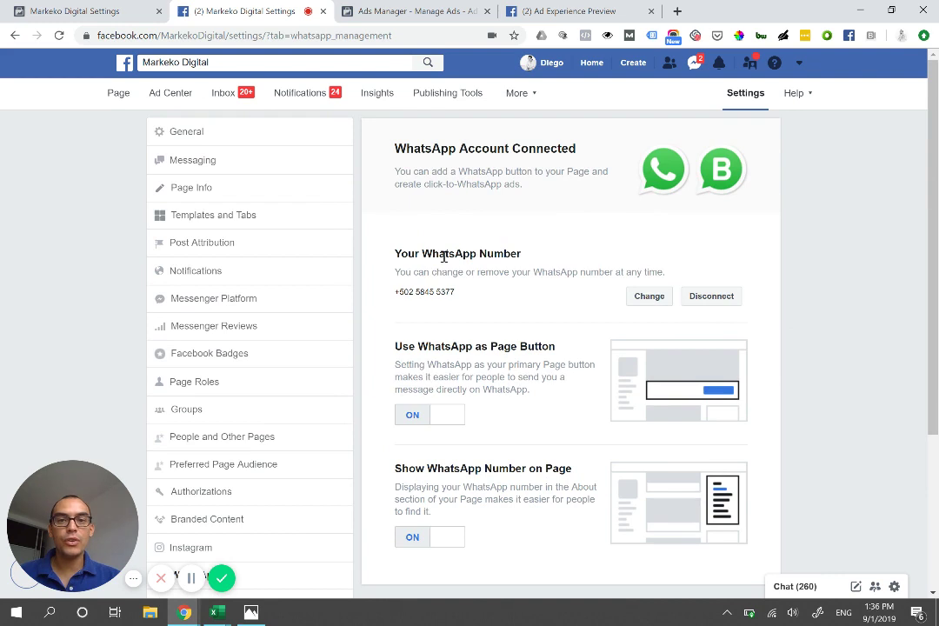
left_click(649, 297)
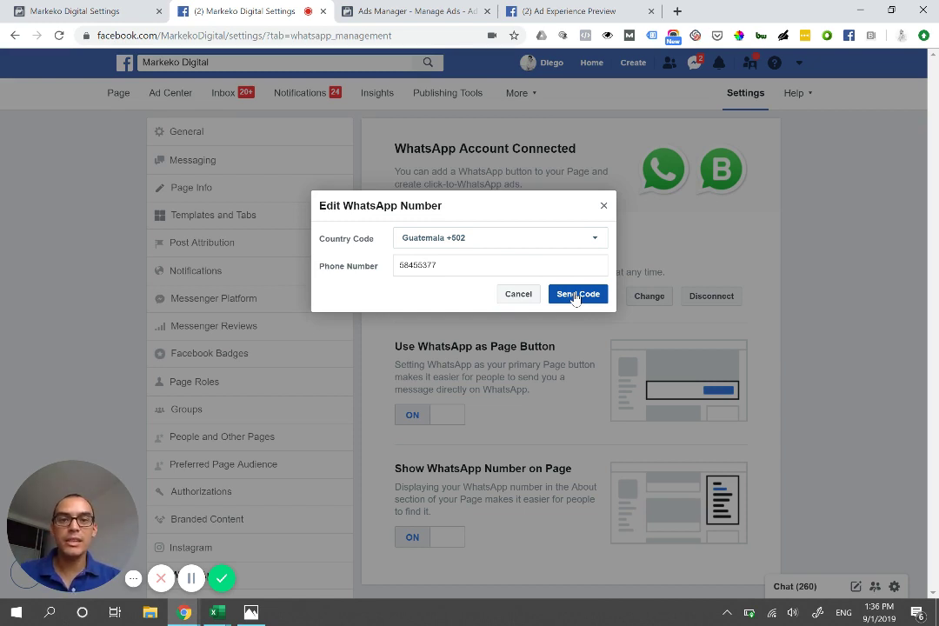
left_click(604, 206)
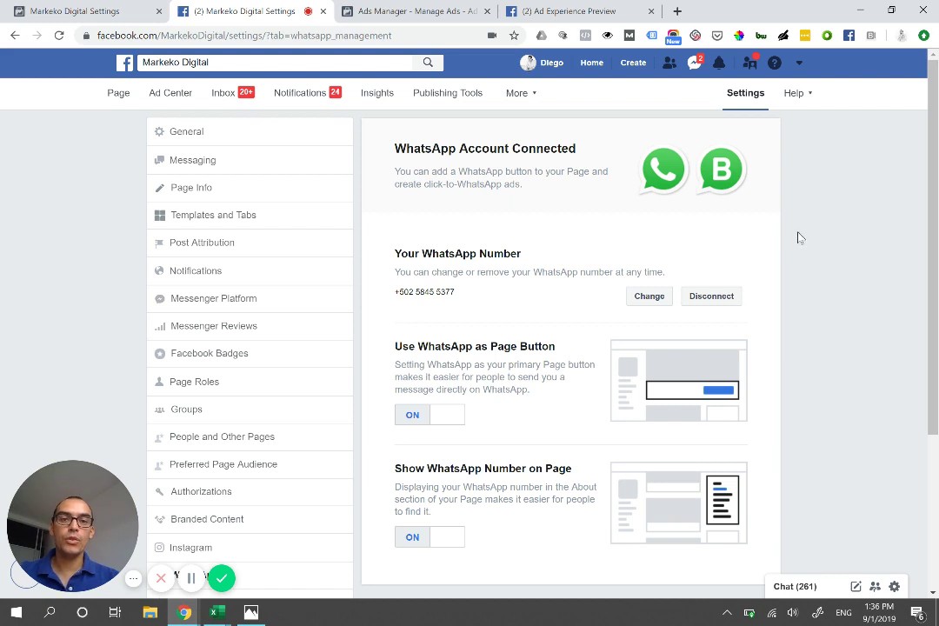
scroll(798, 237, "down", 3)
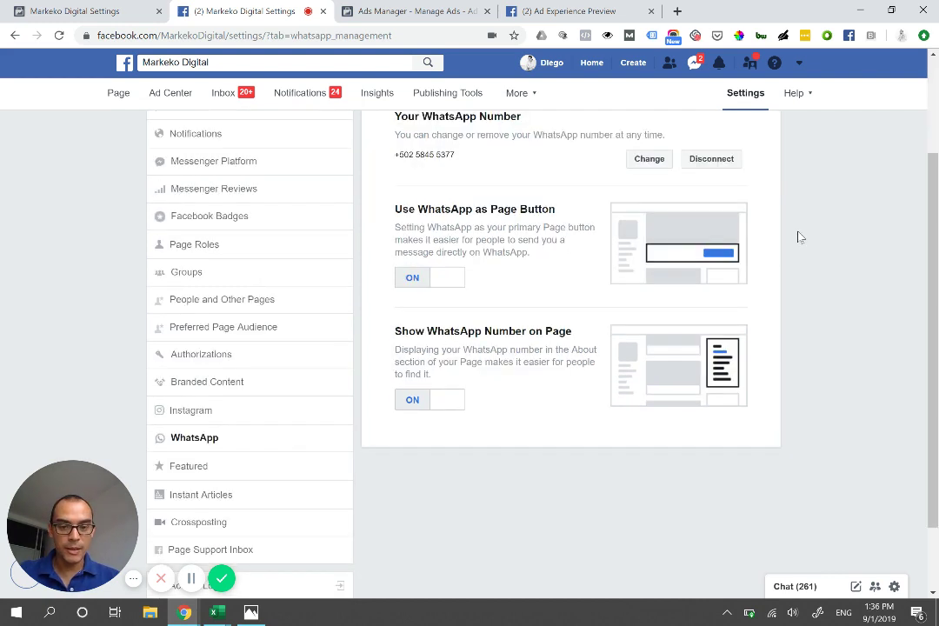
Switch to the Business Manager Page Settings and open, then close, the business tools list
left_click(98, 16)
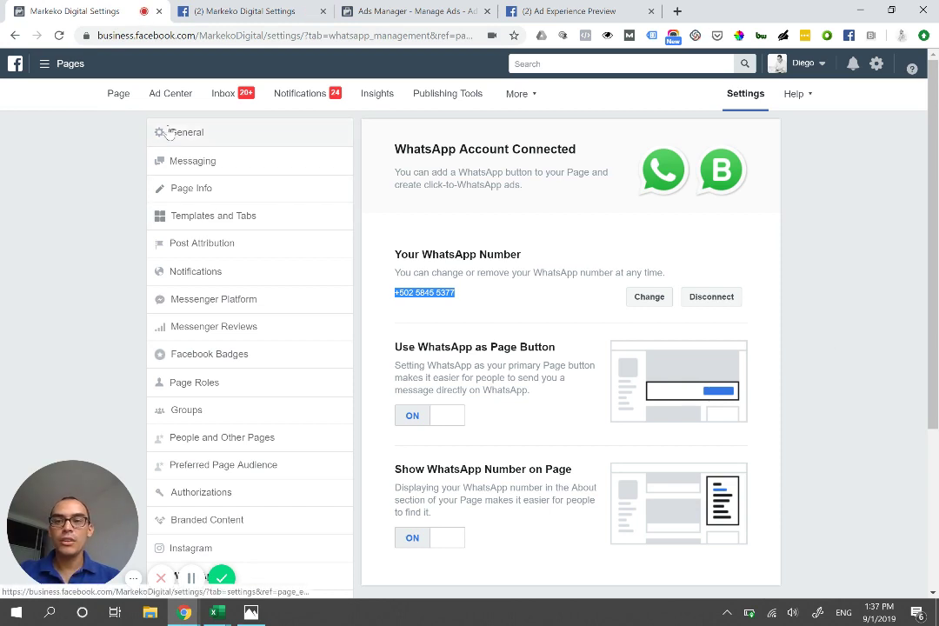
left_click(43, 64)
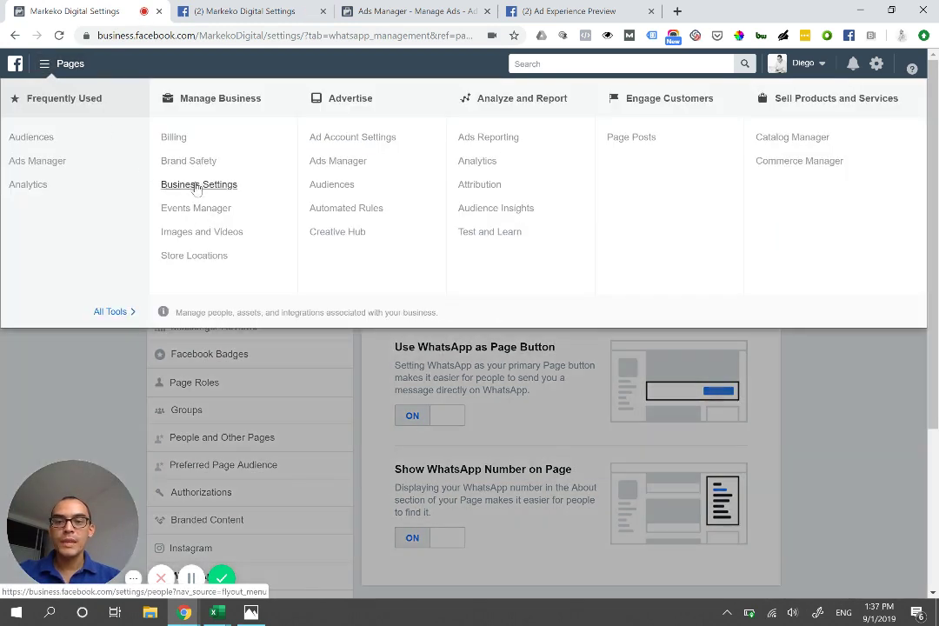
left_click(847, 397)
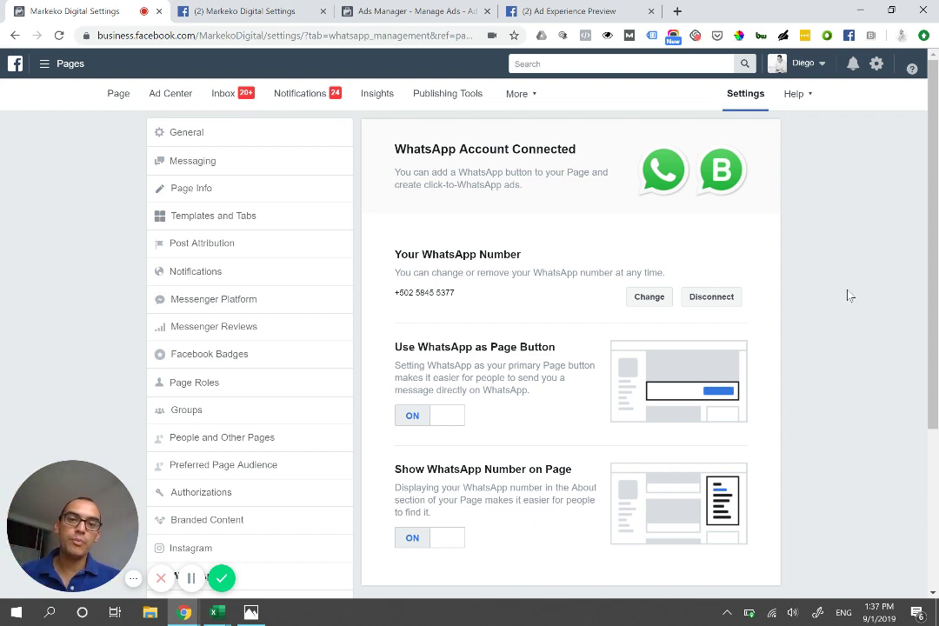
Highlight the connected-account heading and the show-number-on-Page option in the WhatsApp settings
scroll(847, 291, "down", 2)
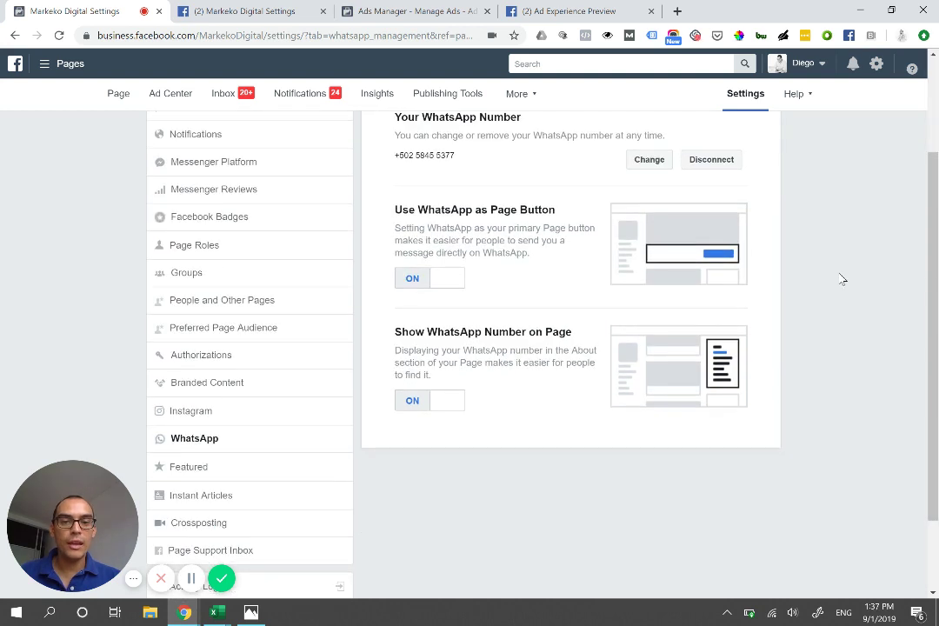
scroll(840, 280, "up", 2)
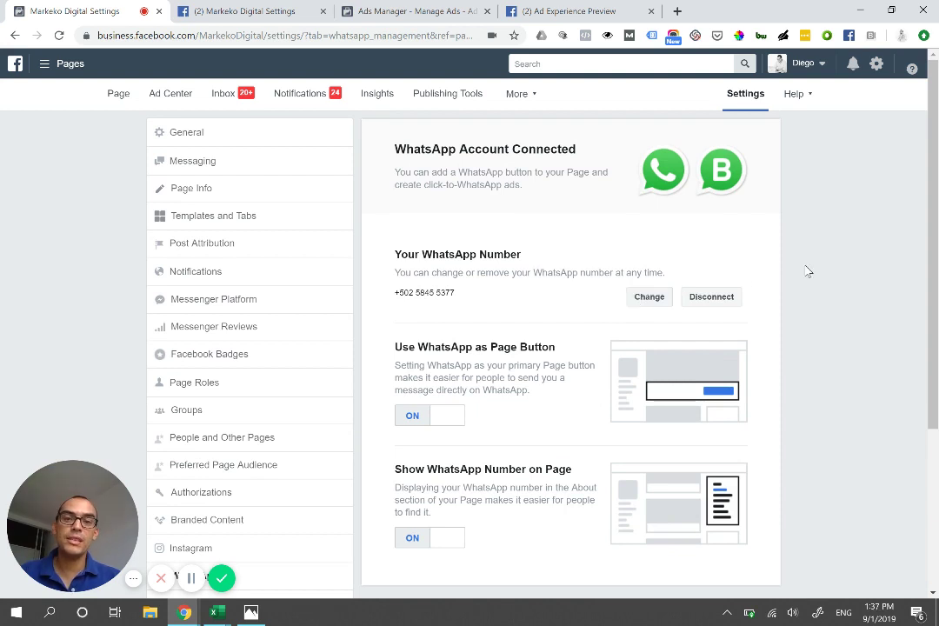
scroll(817, 265, "down", 2)
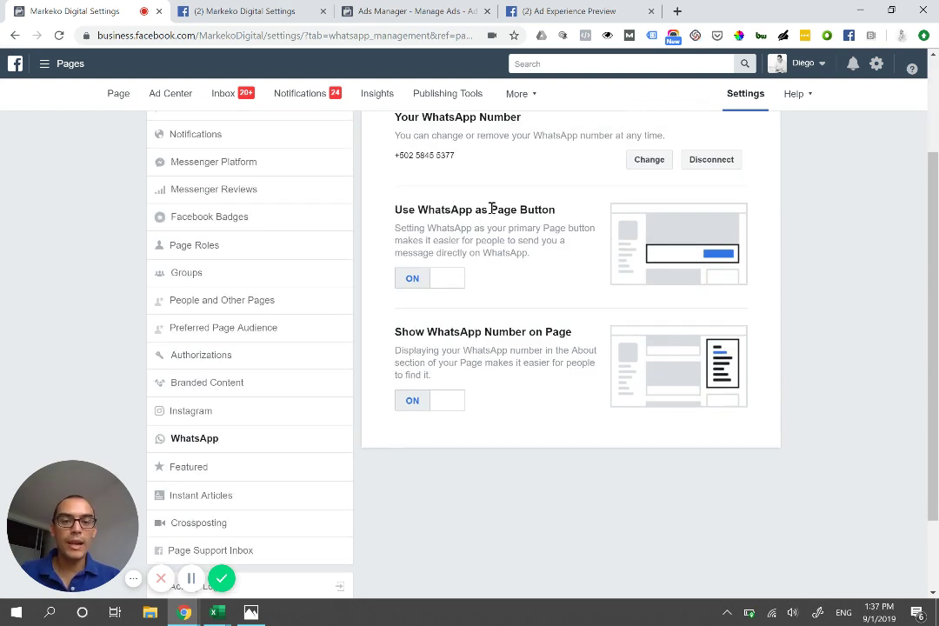
left_click_drag(490, 209, 557, 218)
left_click_drag(482, 331, 560, 331)
left_click(573, 334)
scroll(587, 337, "up", 2)
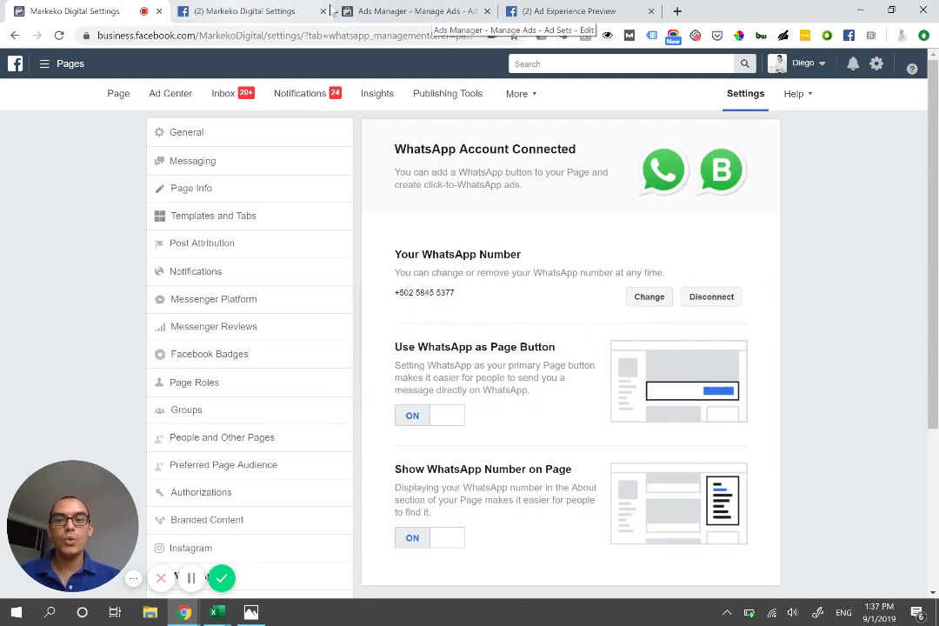
Review the Global ad set's WhatsApp message destination in Ads Manager
left_click(371, 10)
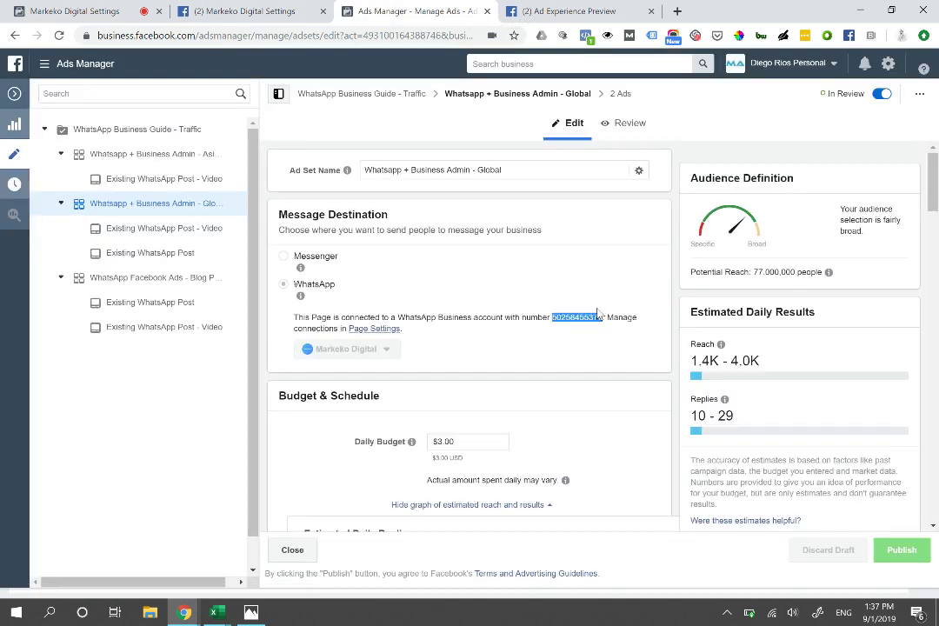
left_click(620, 274)
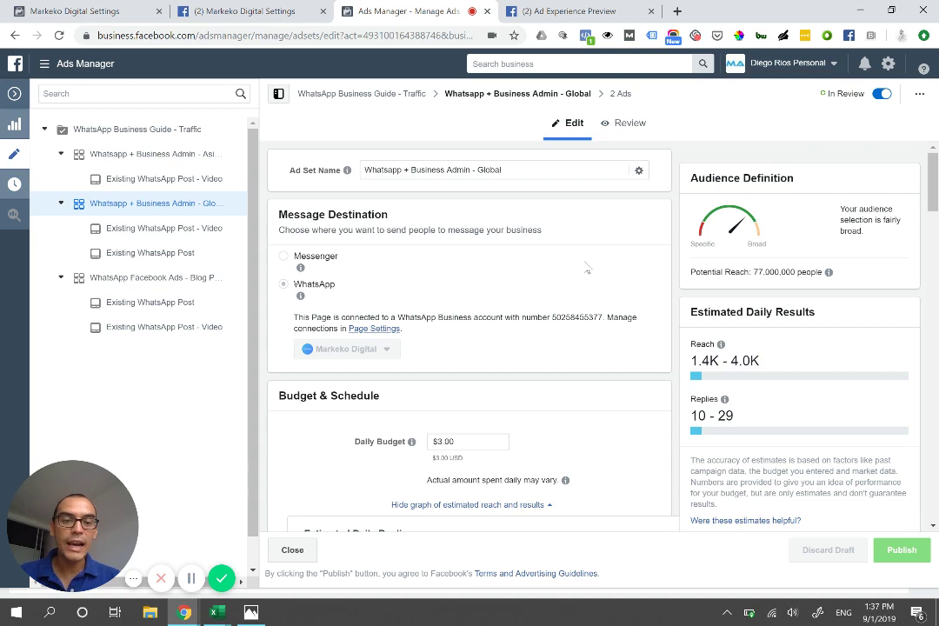
scroll(587, 268, "down", 2)
scroll(563, 251, "up", 2)
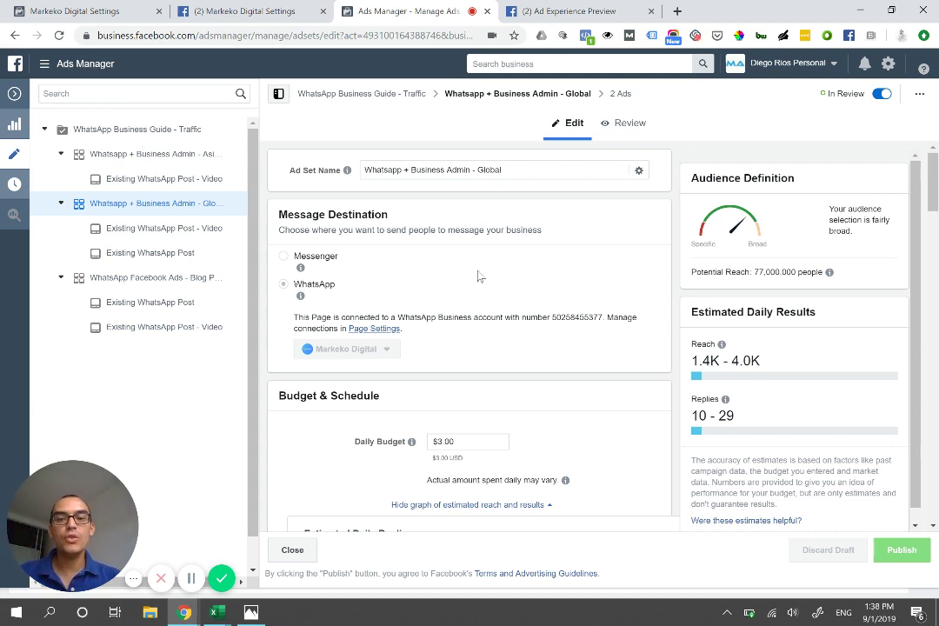
Highlight the connected WhatsApp number in the destination note, then return to Page Settings
mouse_move(316, 268)
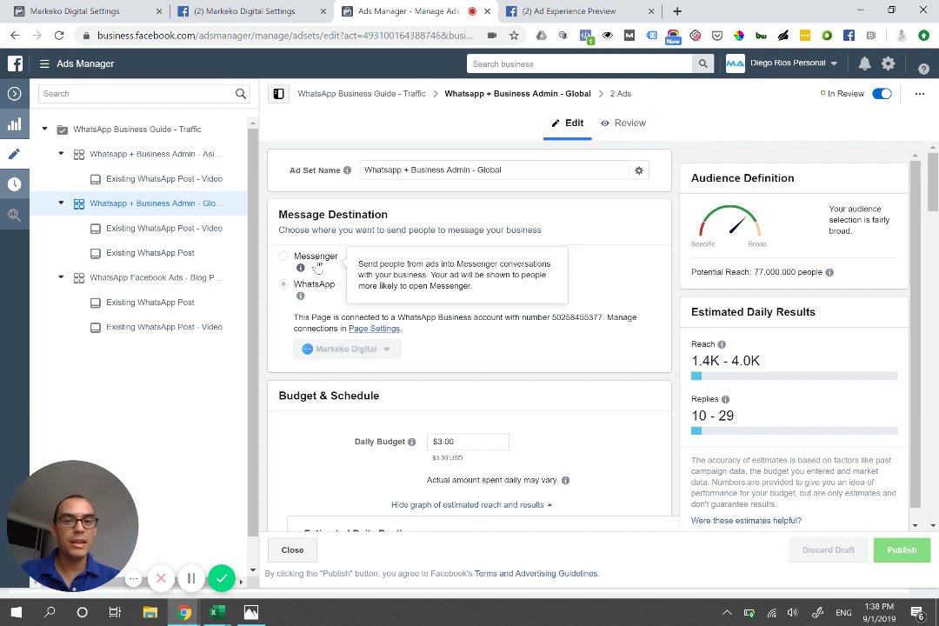
mouse_move(303, 297)
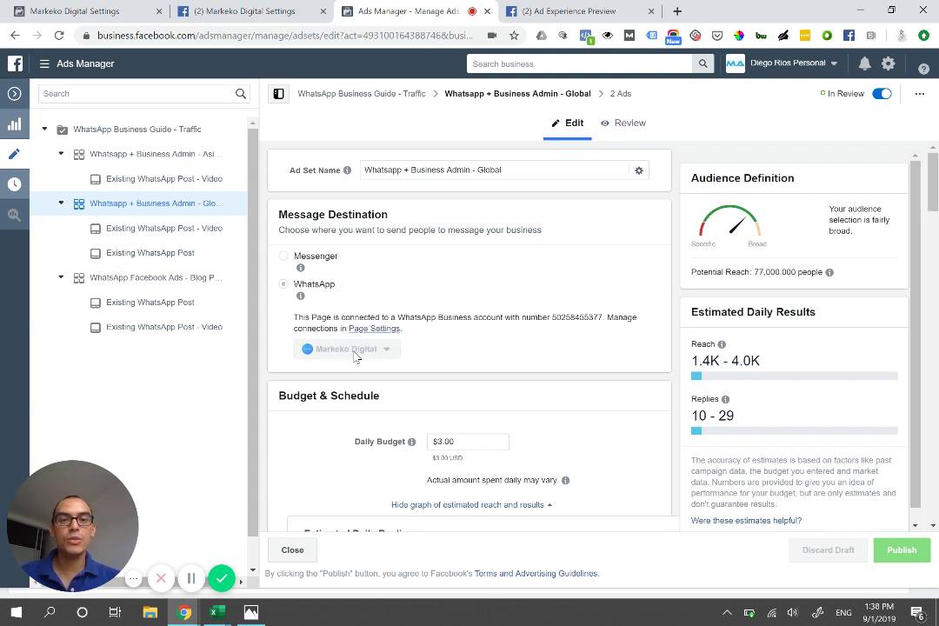
left_click_drag(553, 318, 602, 318)
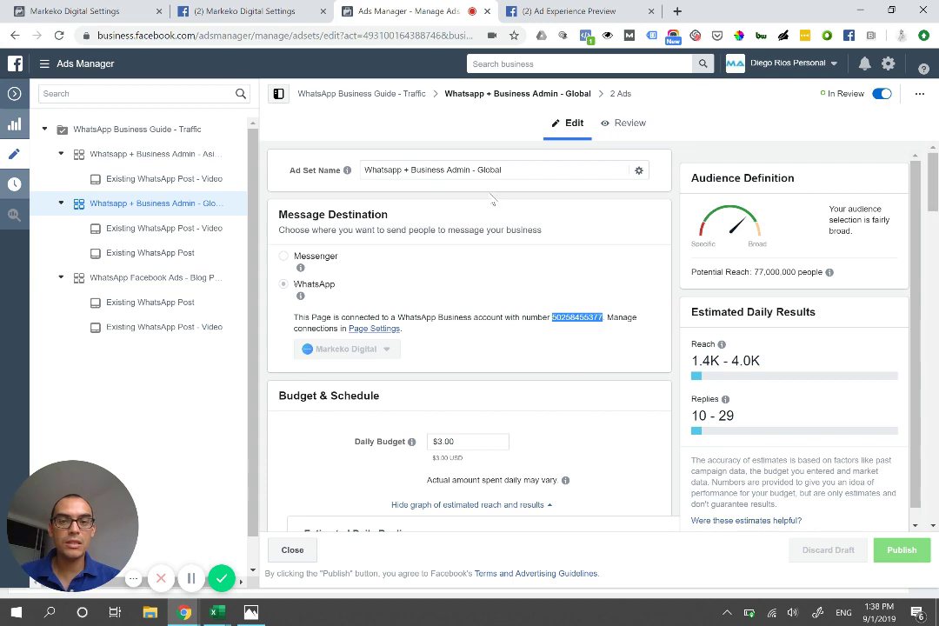
left_click(264, 12)
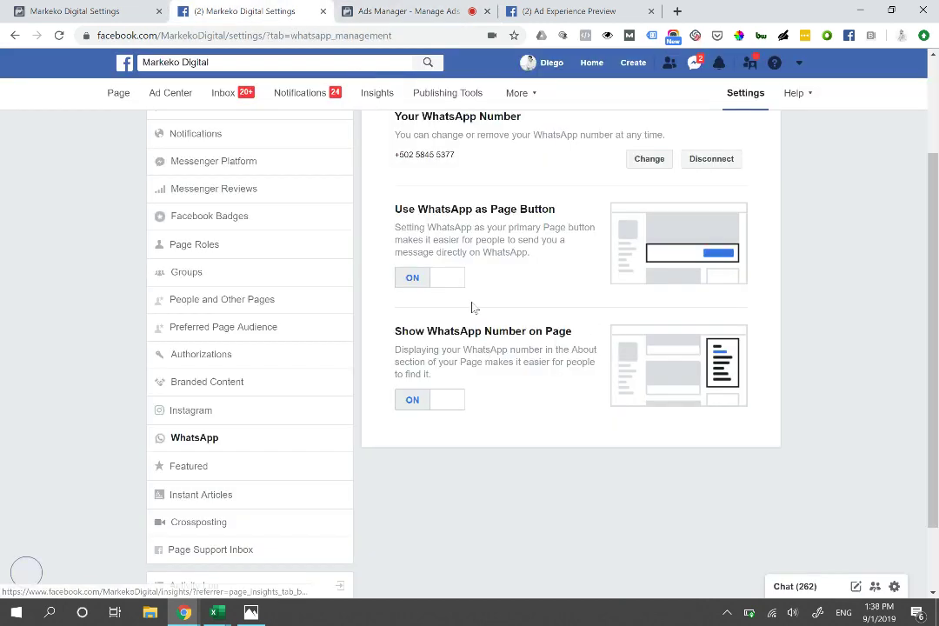
Highlight the Page's connected WhatsApp number in the Page settings
scroll(471, 307, "up", 2)
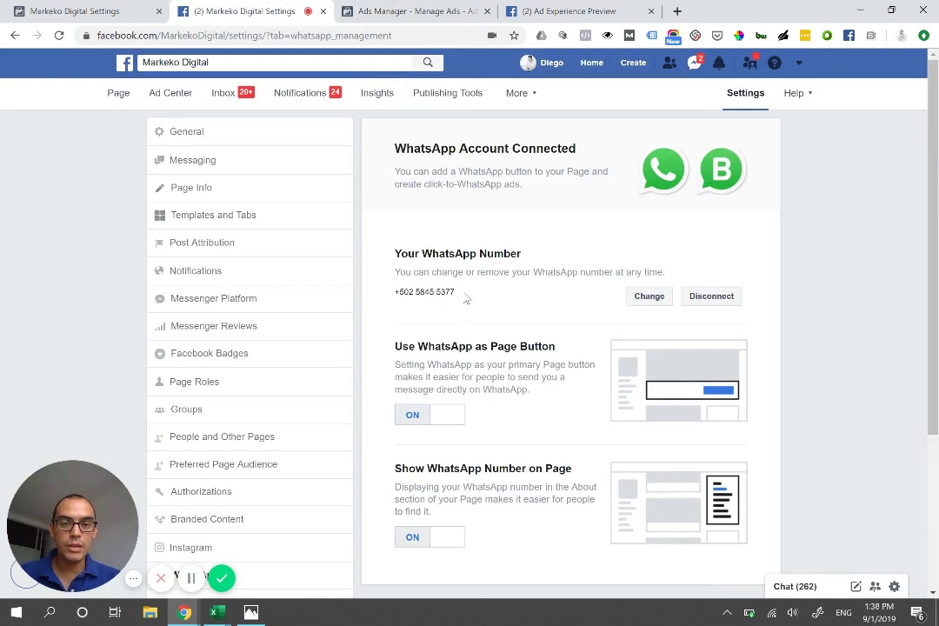
left_click_drag(467, 299, 395, 293)
left_click(510, 301)
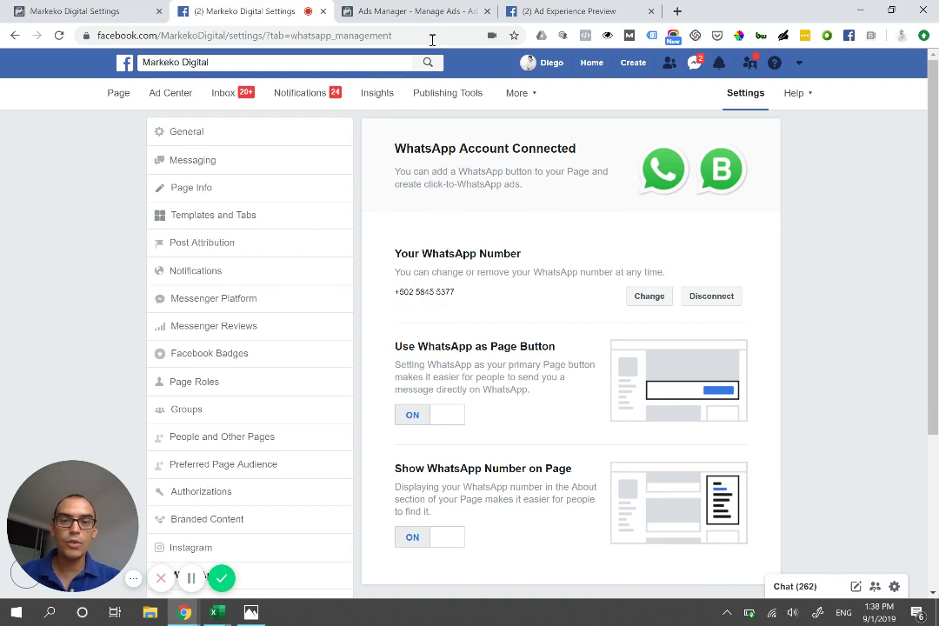
Return to the ad set's destination number, then bring up the Ad Experience Preview
left_click(416, 11)
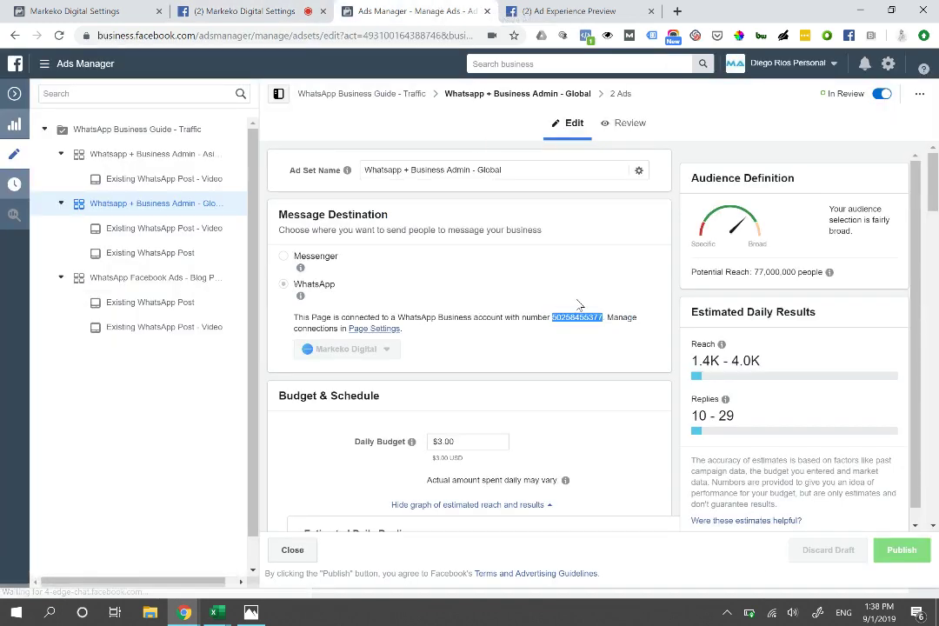
left_click(518, 287)
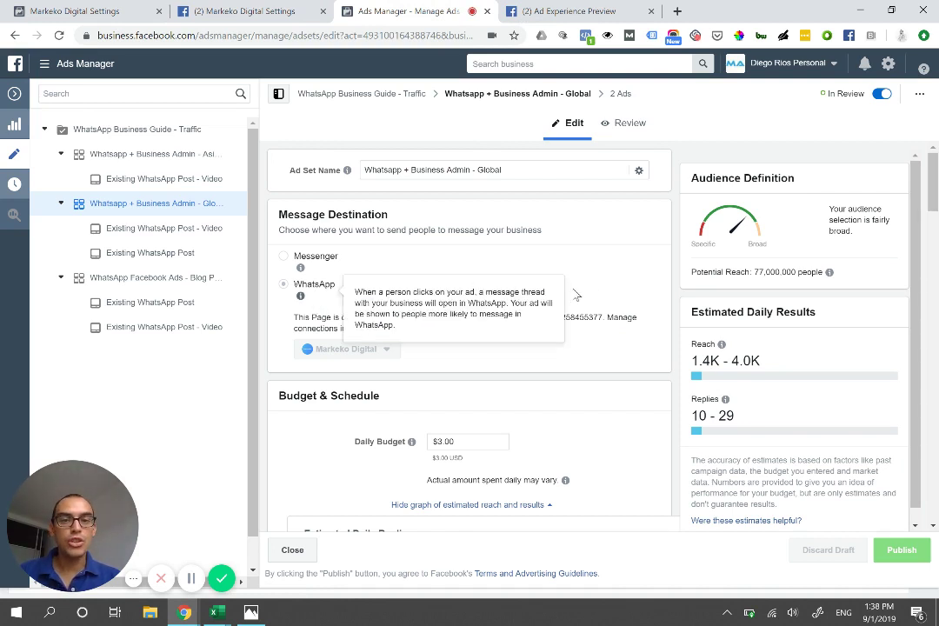
left_click(574, 7)
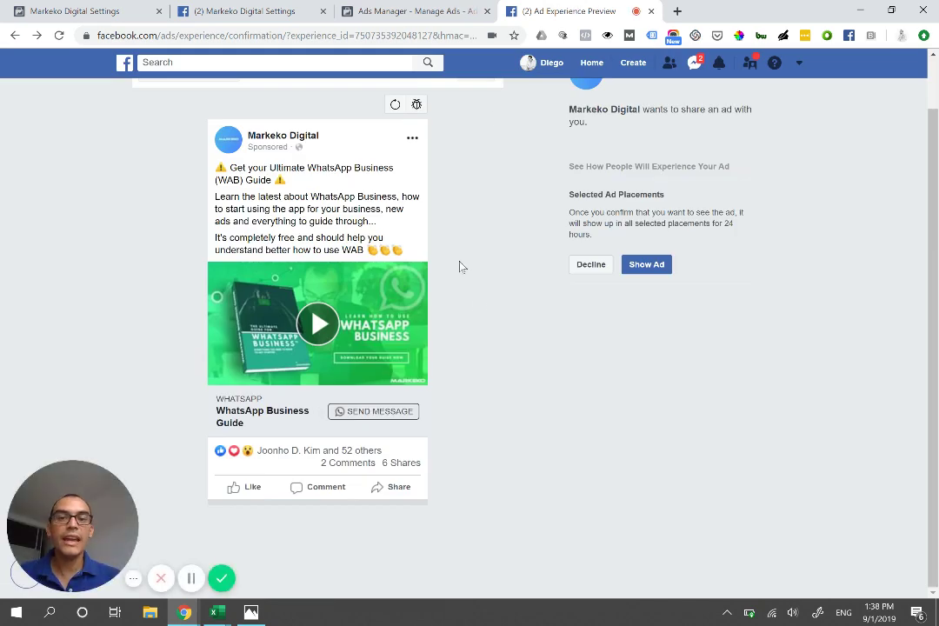
Play the WhatsApp Business Guide ad video, replay it, and pause at 0:02
left_click(317, 322)
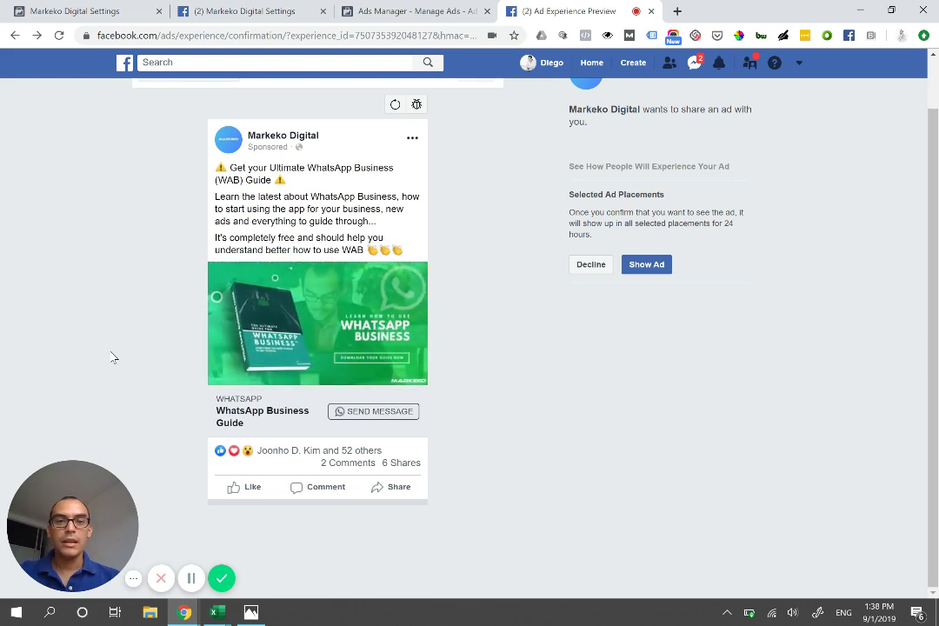
left_click(224, 354)
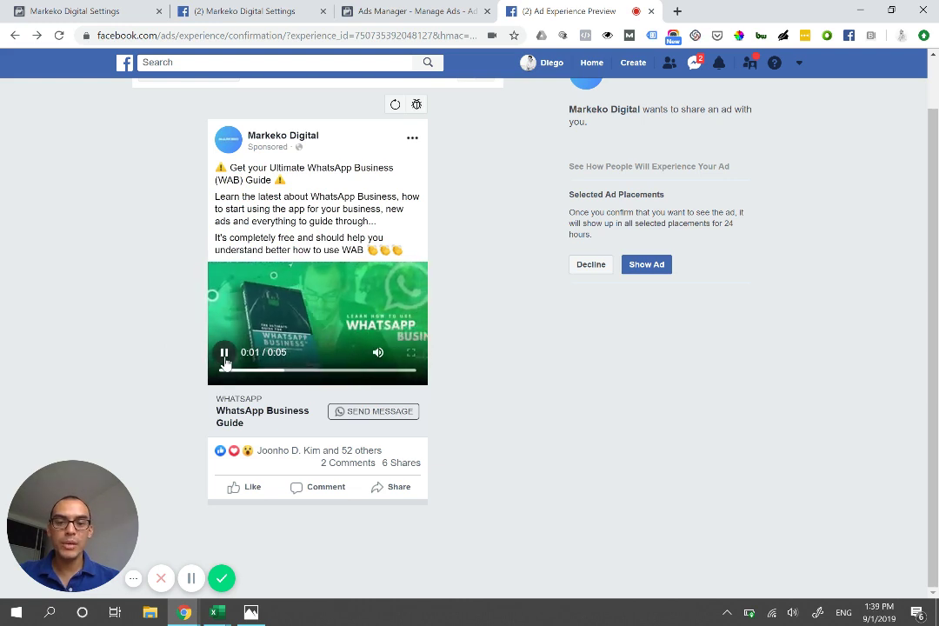
left_click(224, 353)
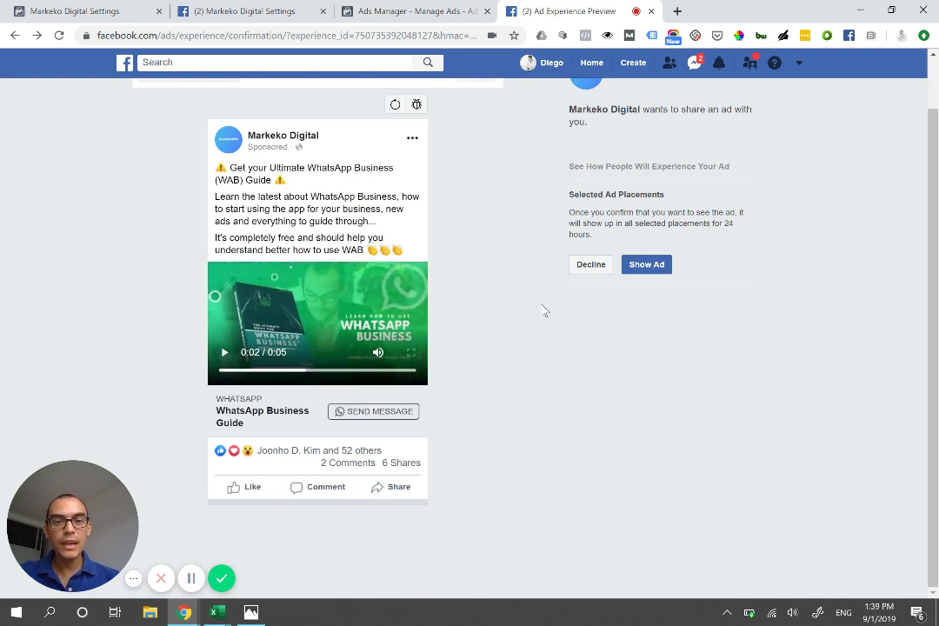
Cycle through the Page Settings and Ads Manager tabs back to the ad preview
left_click(283, 11)
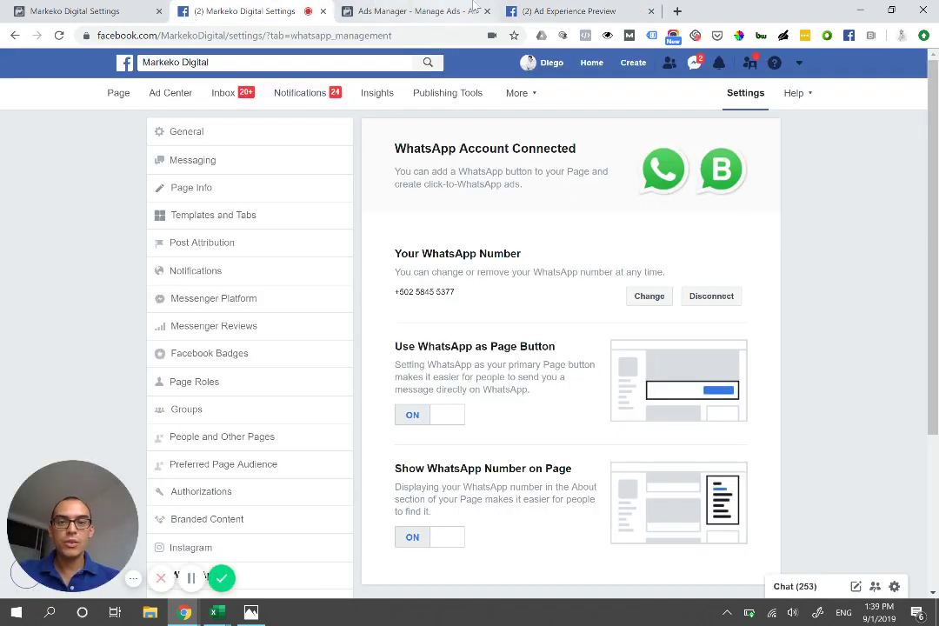
left_click(409, 11)
left_click(541, 11)
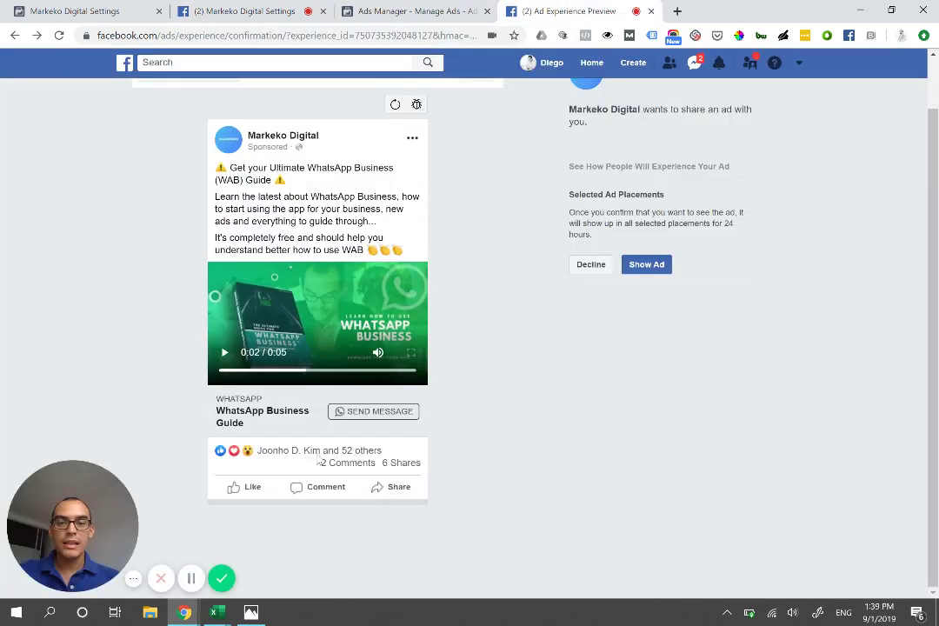